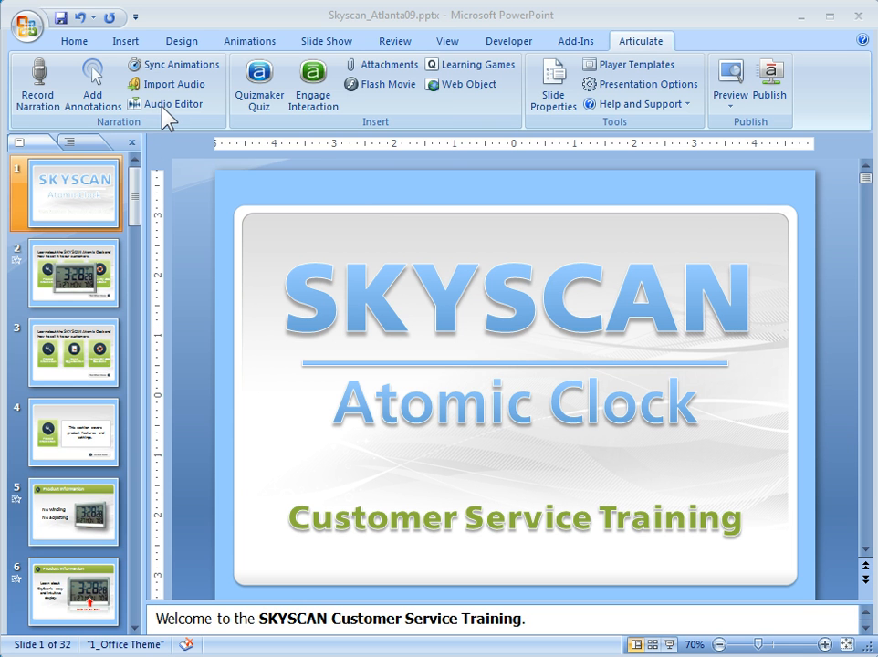
Step: Move the newly opened Audio Editor window into position over the Skyscan_Atlanta09 presentation
left_click_drag(877, 143, 257, 83)
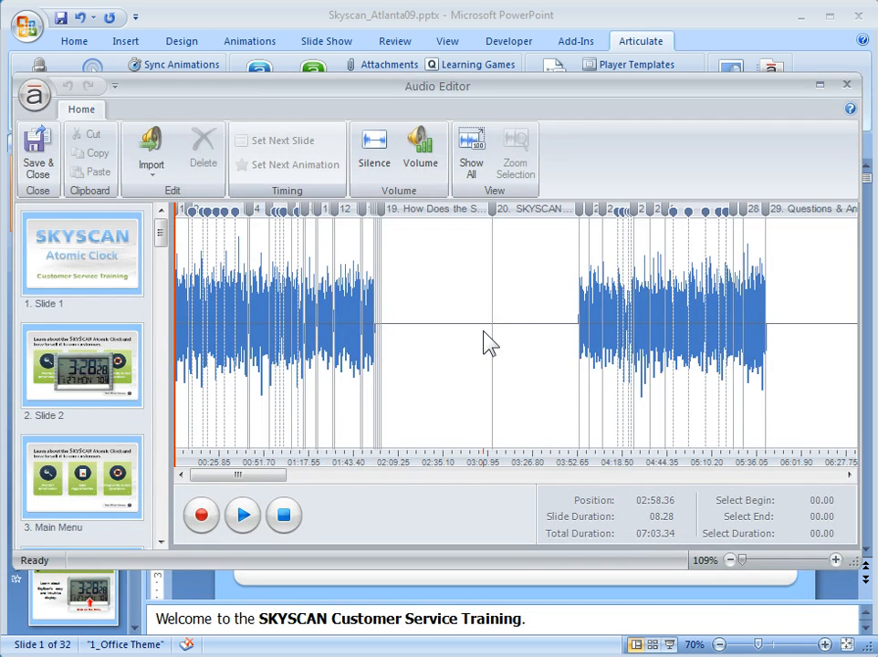
left_click(209, 390)
left_click(629, 365)
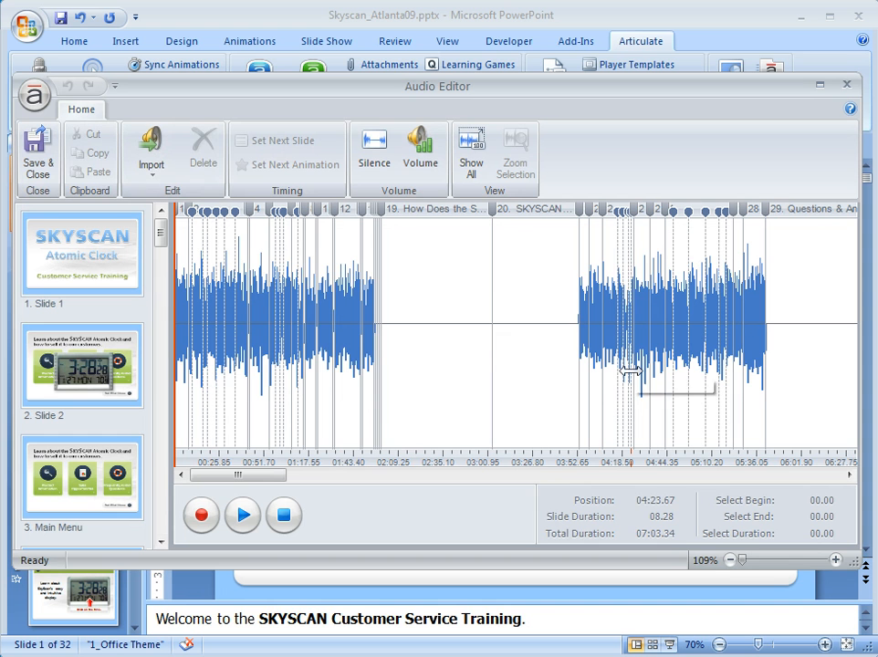
left_click(460, 358)
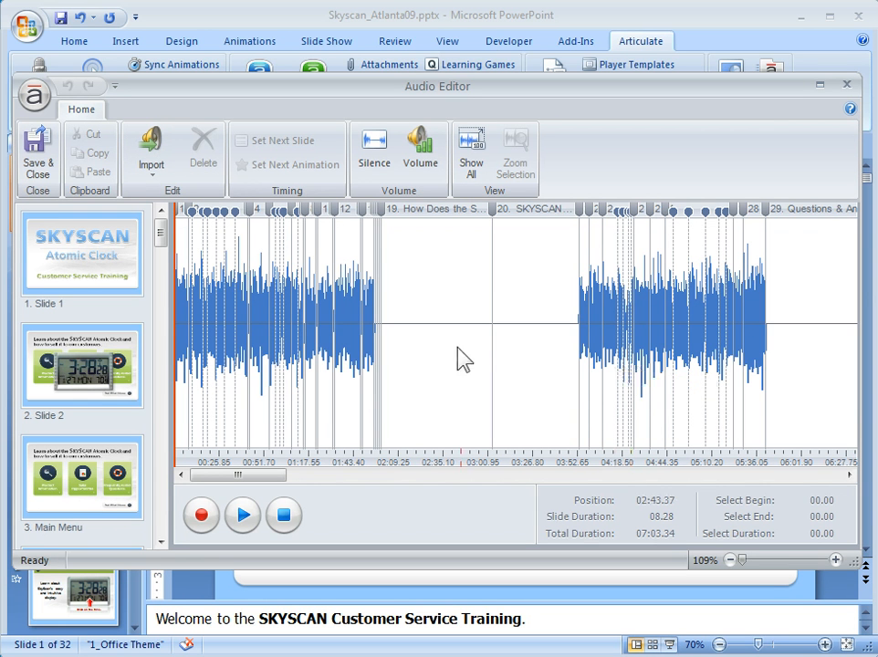
left_click(462, 341)
Step: Export each slide's narration via Export > WAV into the Audio_demo folder and let it finish
left_click(35, 95)
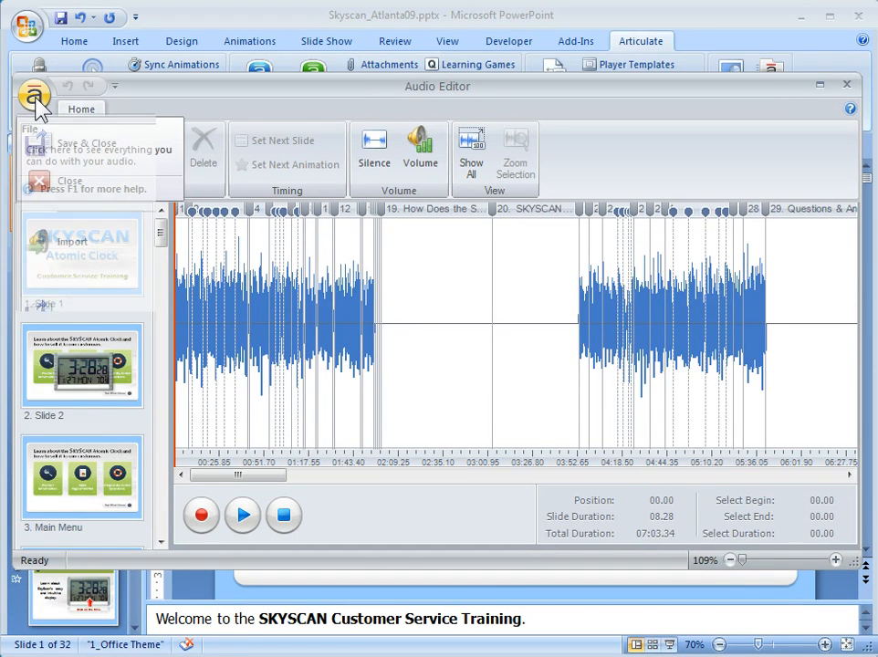
mouse_move(94, 289)
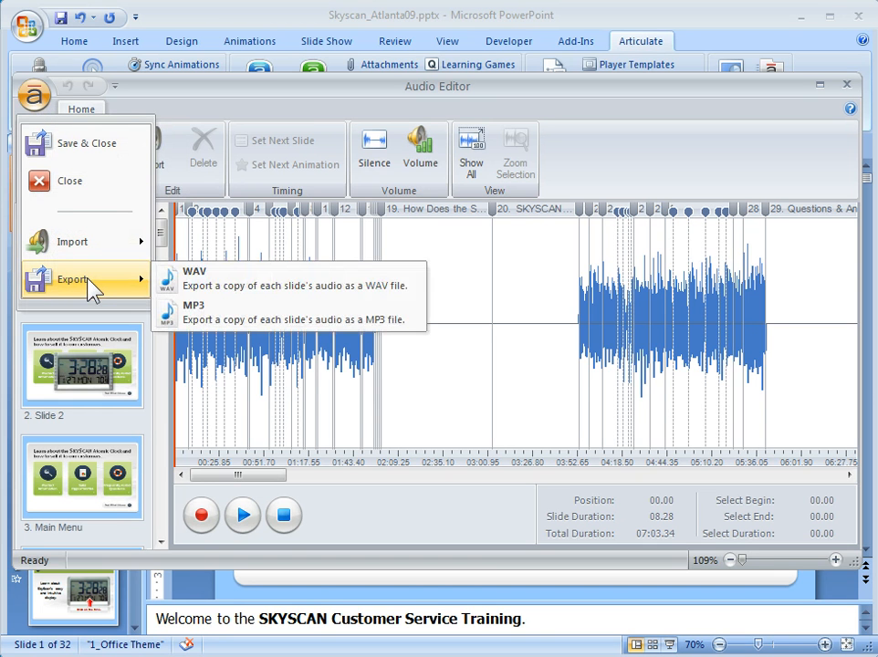
left_click(214, 290)
left_click_drag(776, 412, 500, 180)
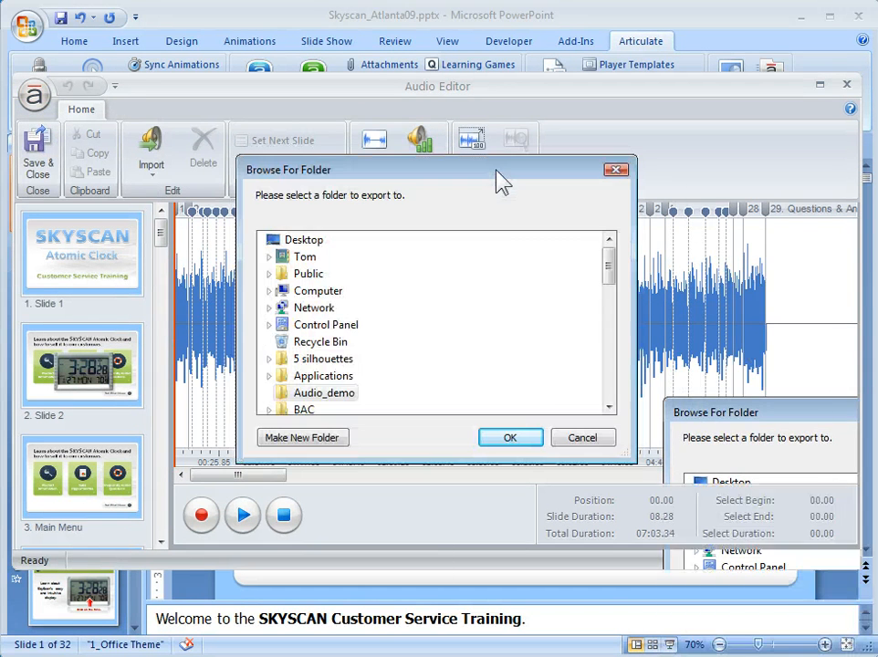
left_click(317, 398)
left_click(525, 439)
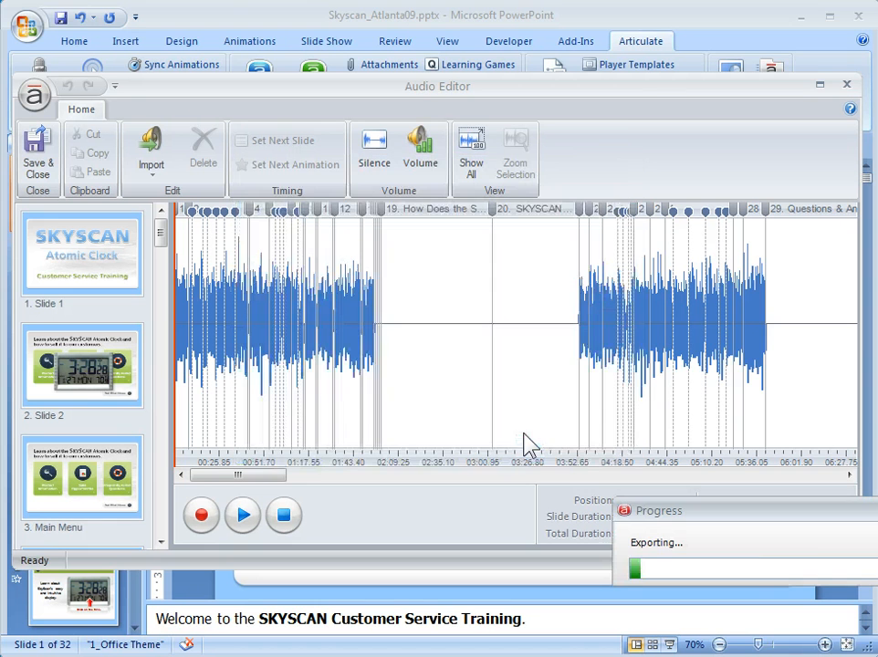
left_click_drag(750, 518, 482, 351)
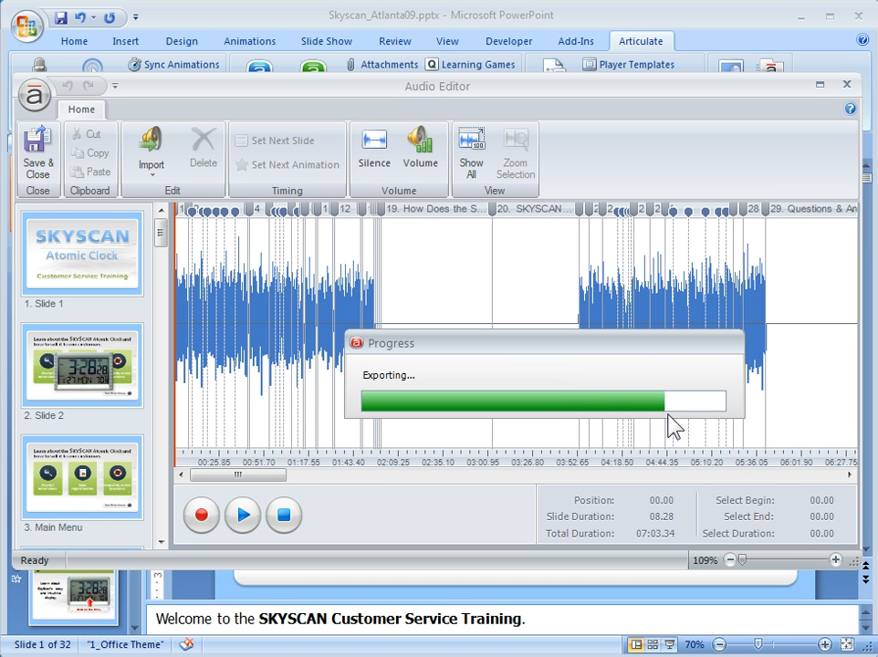
left_click(667, 416)
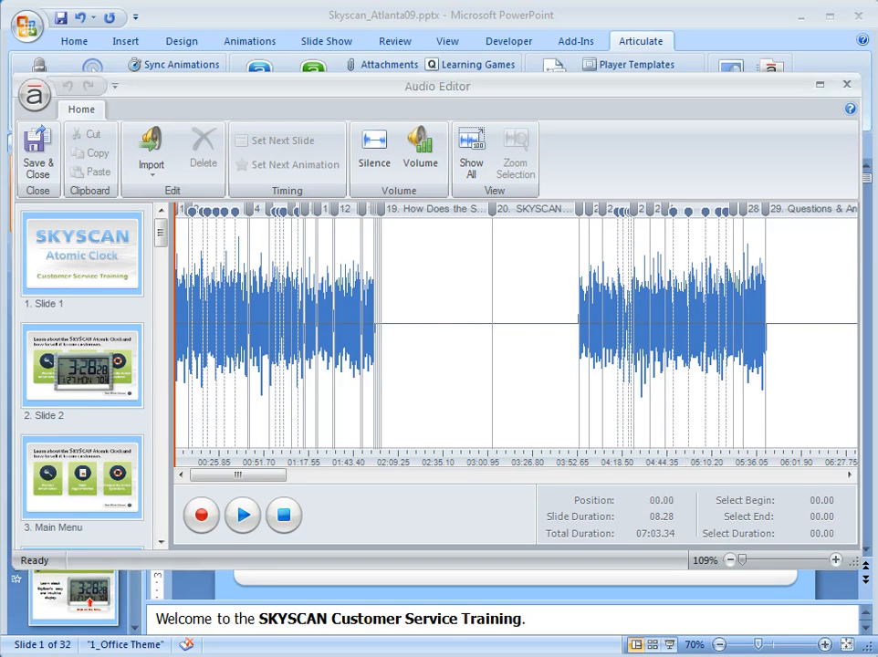
Step: Bring up the Audio_demo folder in Explorer and enlarge its window
key("alt+Tab")
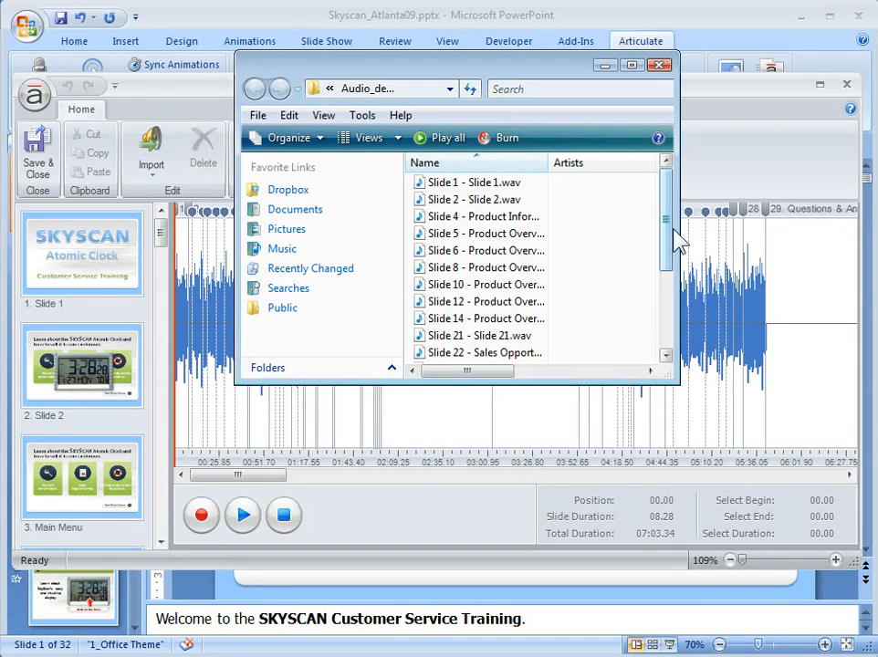
left_click_drag(675, 380, 686, 415)
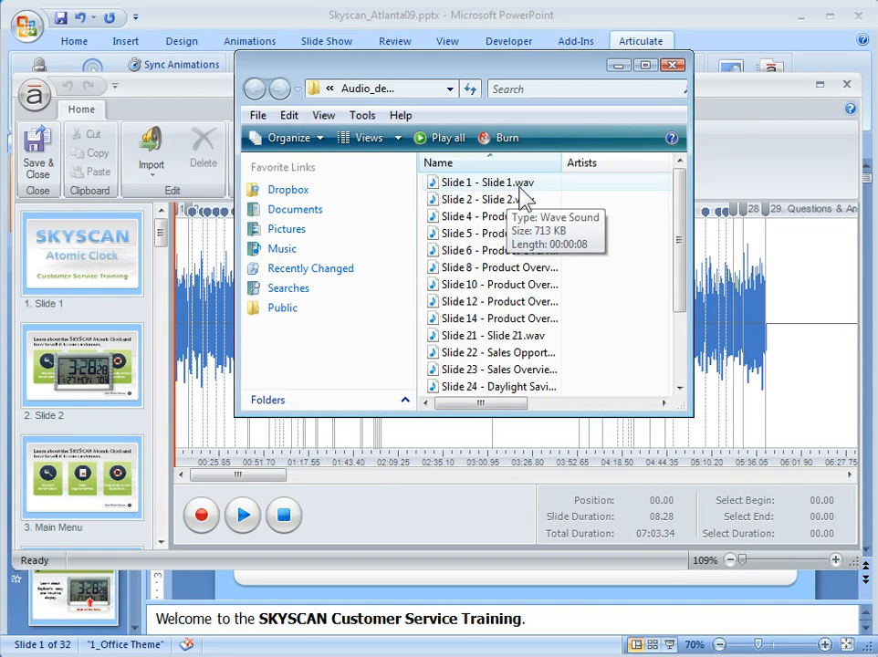
left_click_drag(507, 404, 515, 405)
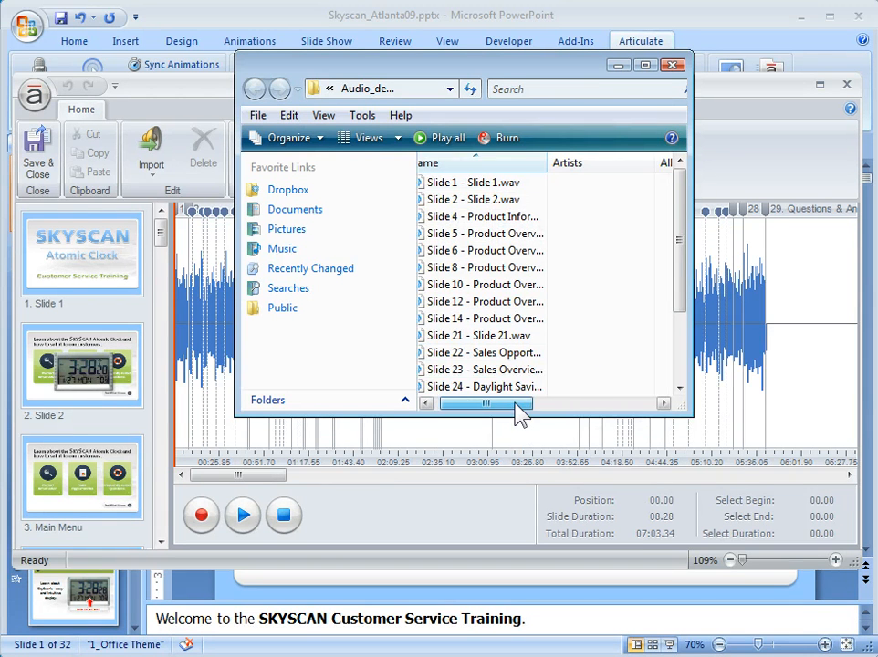
left_click(553, 165)
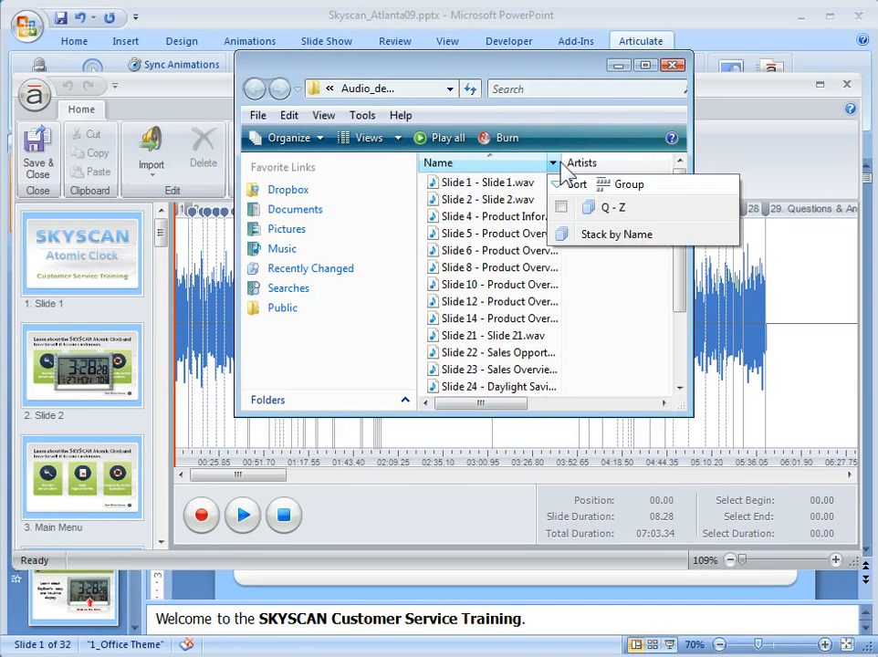
left_click(566, 163)
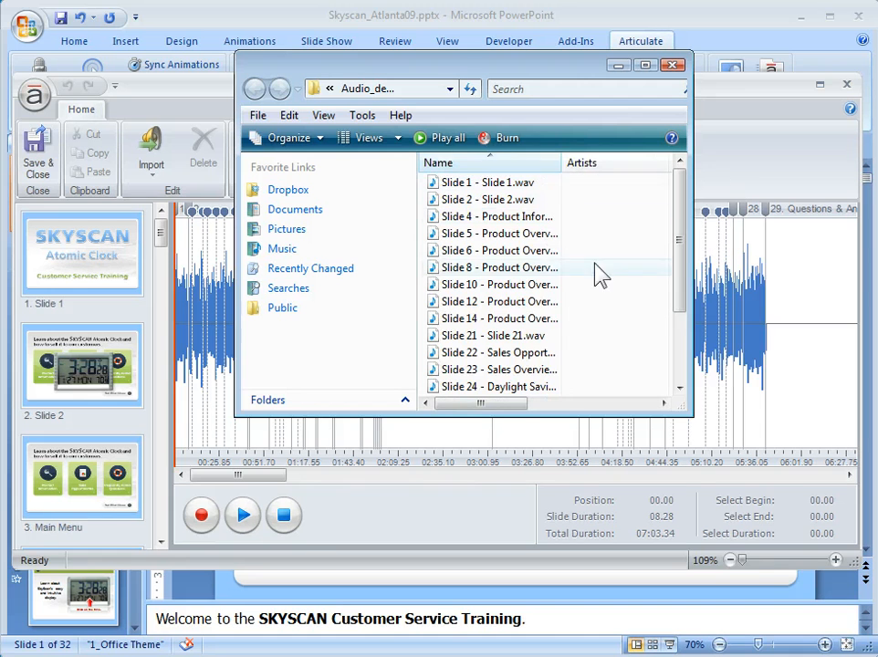
Step: Auto-fit the Name column to show full WAV file names, raise the window, and close the Audio Editor
double_click(562, 162)
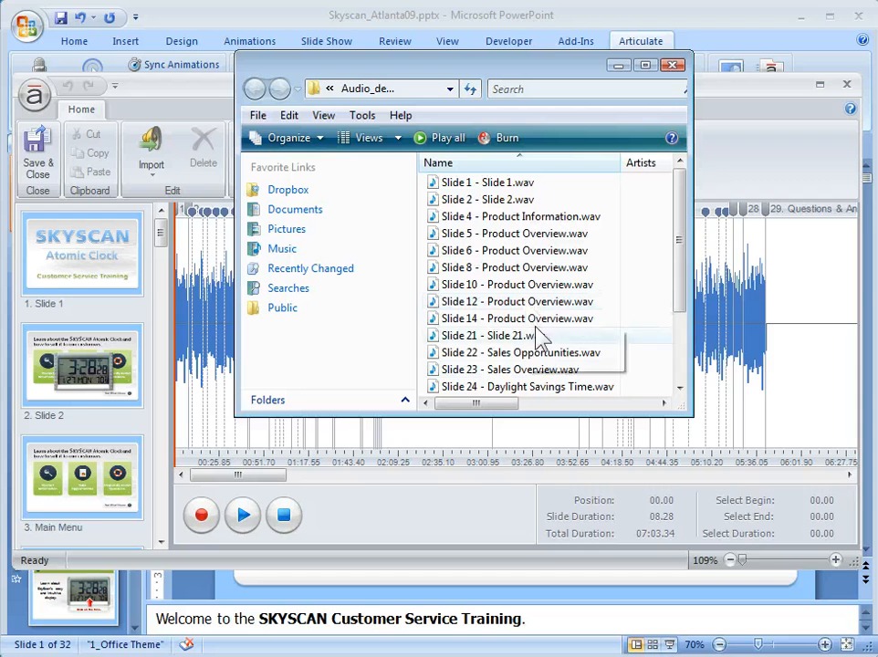
mouse_move(685, 291)
left_mouse_down()
mouse_move(687, 363)
mouse_move(680, 294)
left_mouse_up()
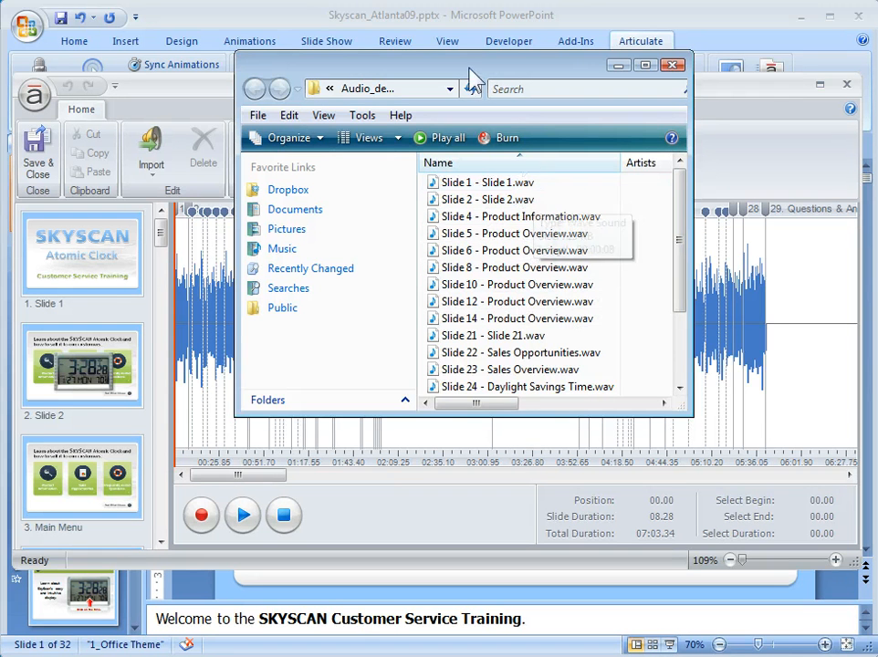
left_click_drag(470, 76, 464, 41)
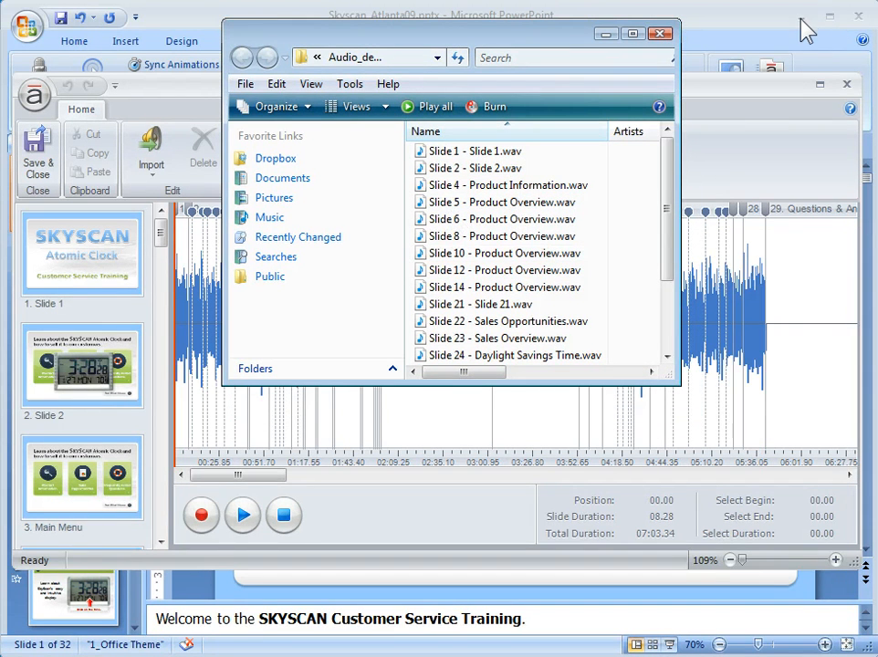
left_click(846, 85)
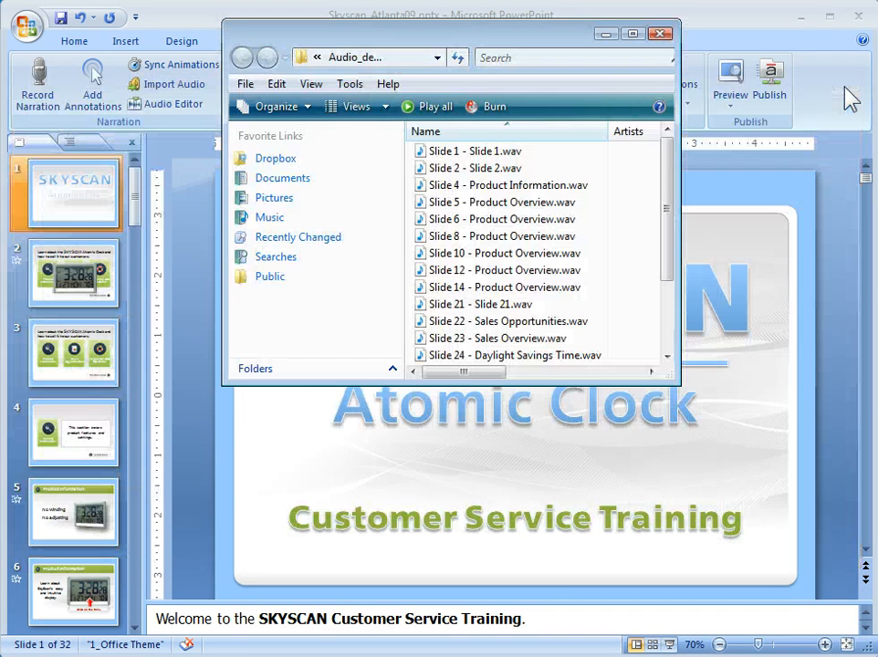
Step: Drag the Slide 4 and Slide 5 narration WAVs onto The Levelator to create leveled .output.wav copies
left_click(801, 17)
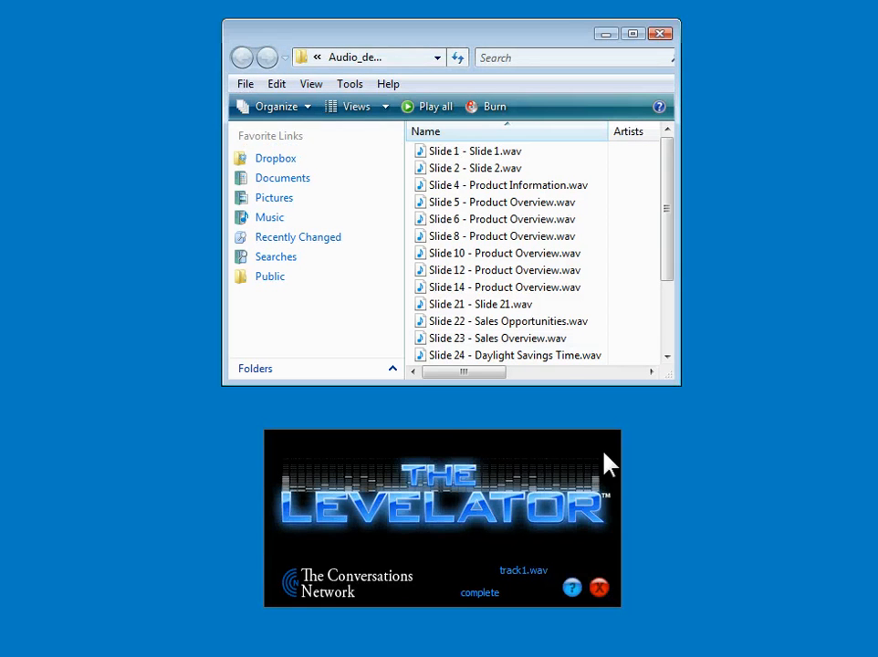
left_click(448, 189)
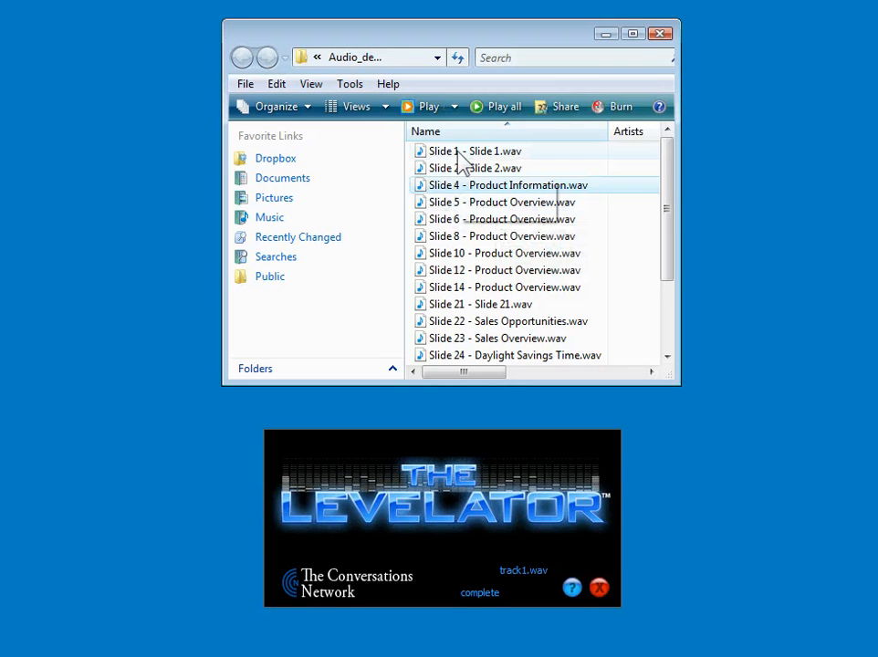
left_click(459, 153)
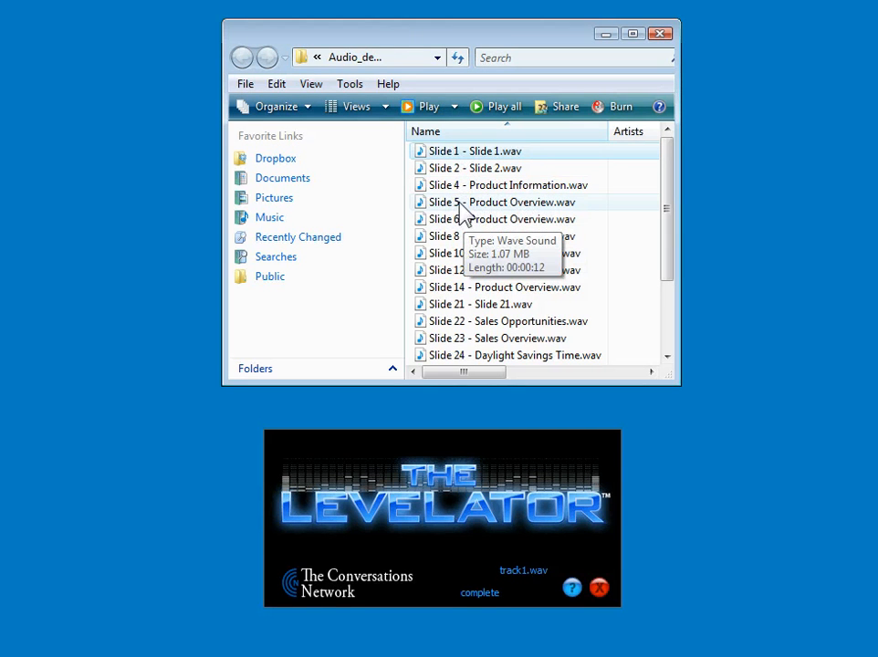
left_click(457, 189)
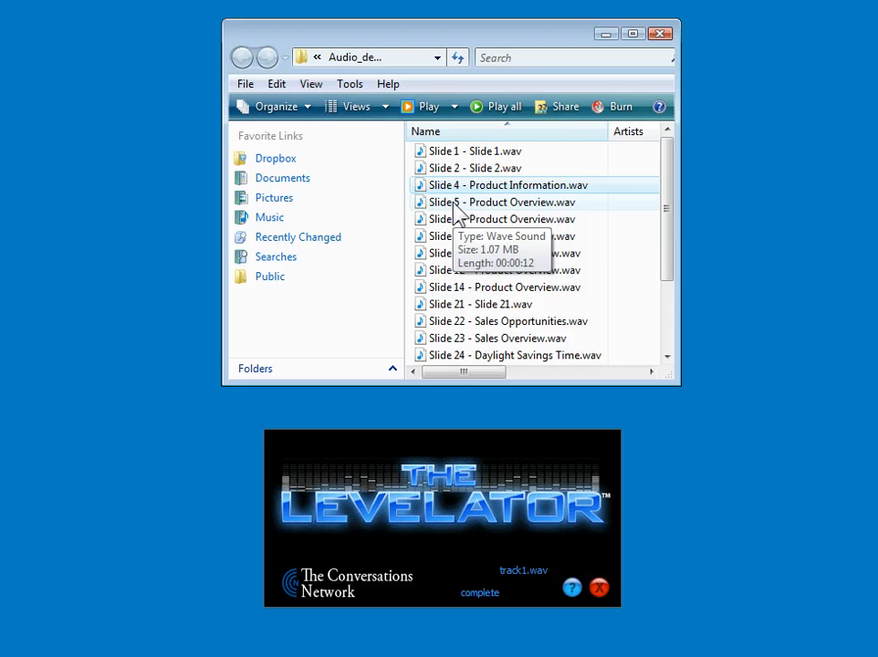
left_click(456, 206, "ctrl")
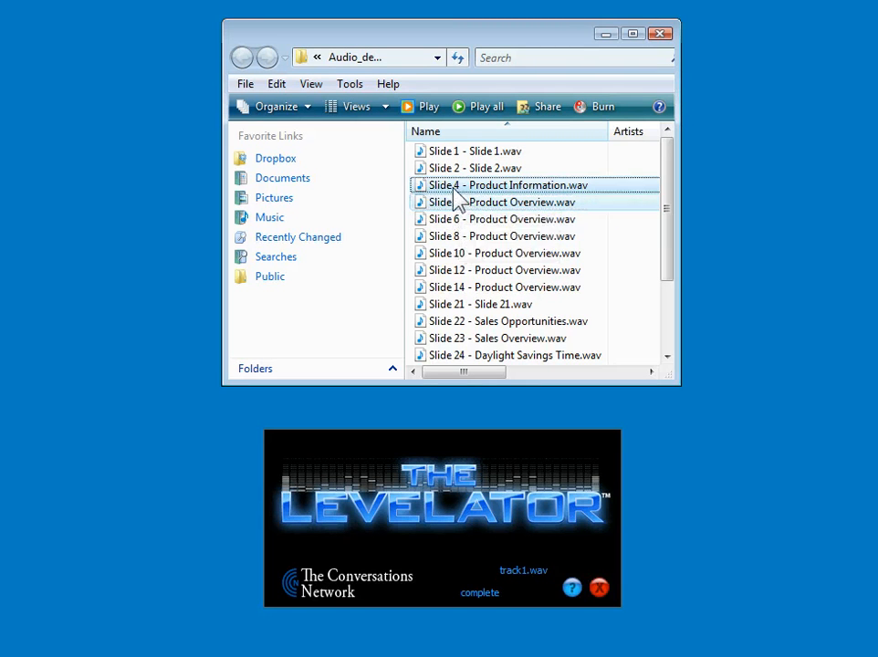
left_click_drag(456, 196, 443, 540)
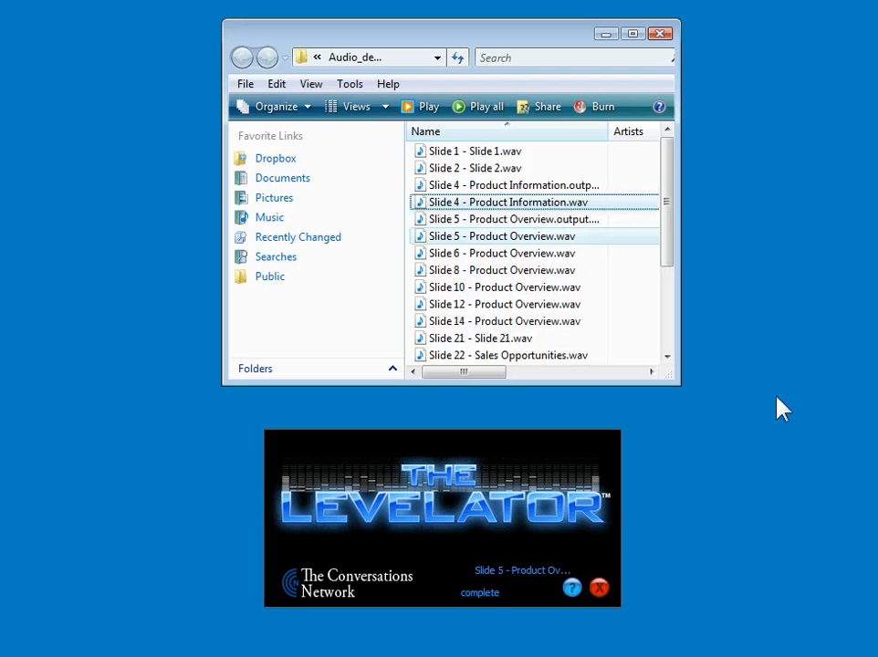
left_click_drag(502, 235, 523, 245)
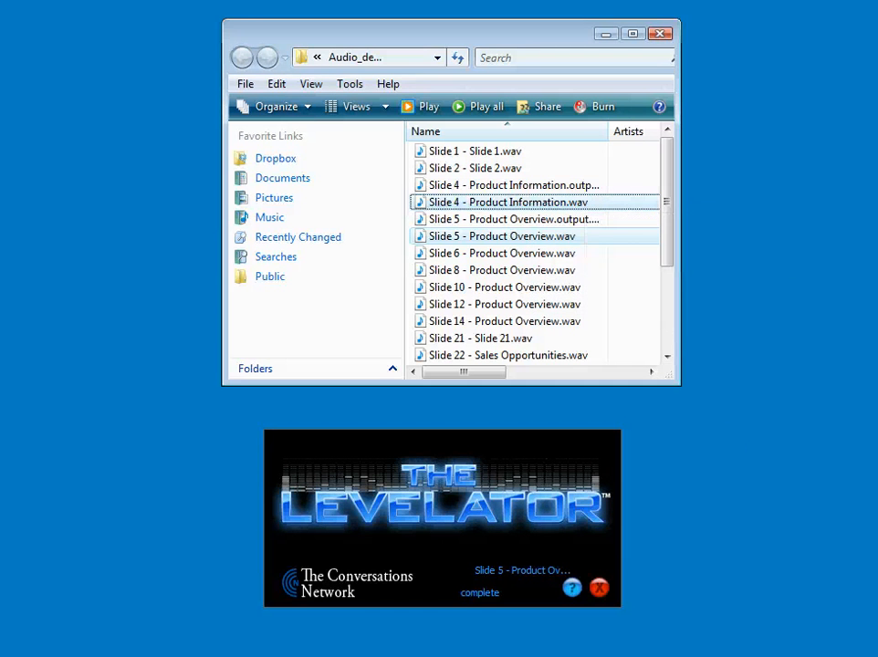
key("alt+Tab")
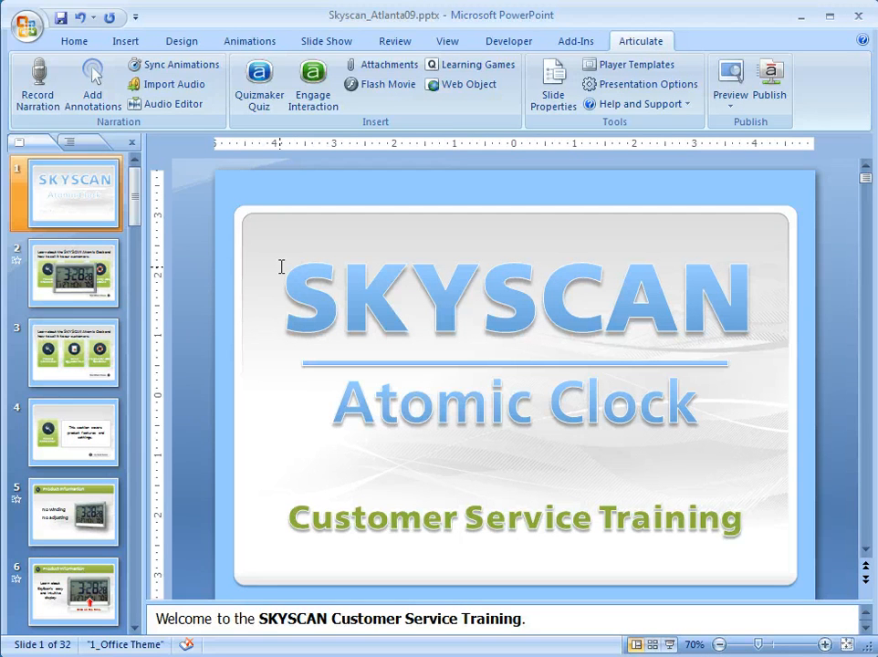
Step: Start an Articulate audio import for slide 4 Product Information and slide 5, browsing to Audio_demo
left_click(162, 89)
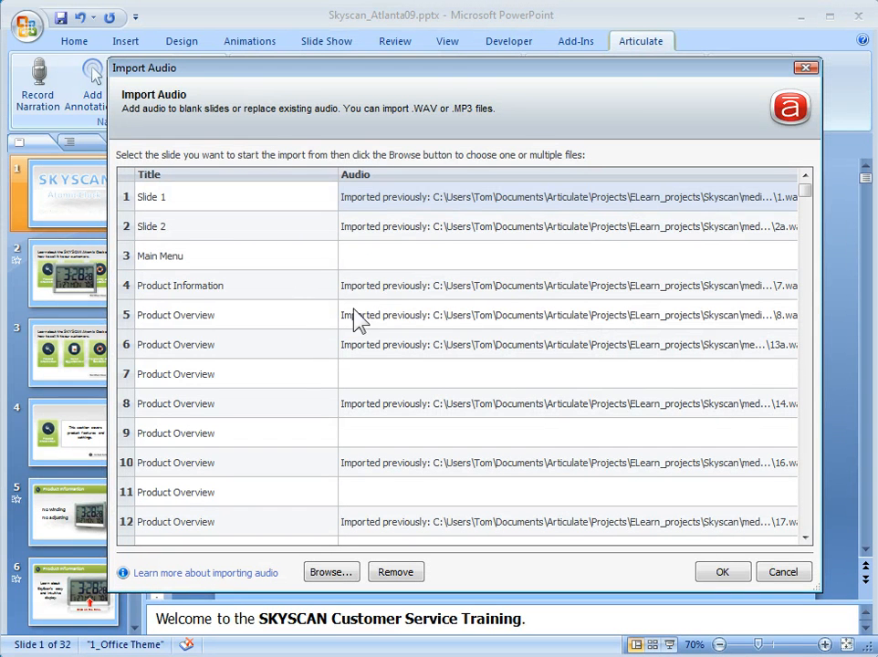
left_click(384, 281)
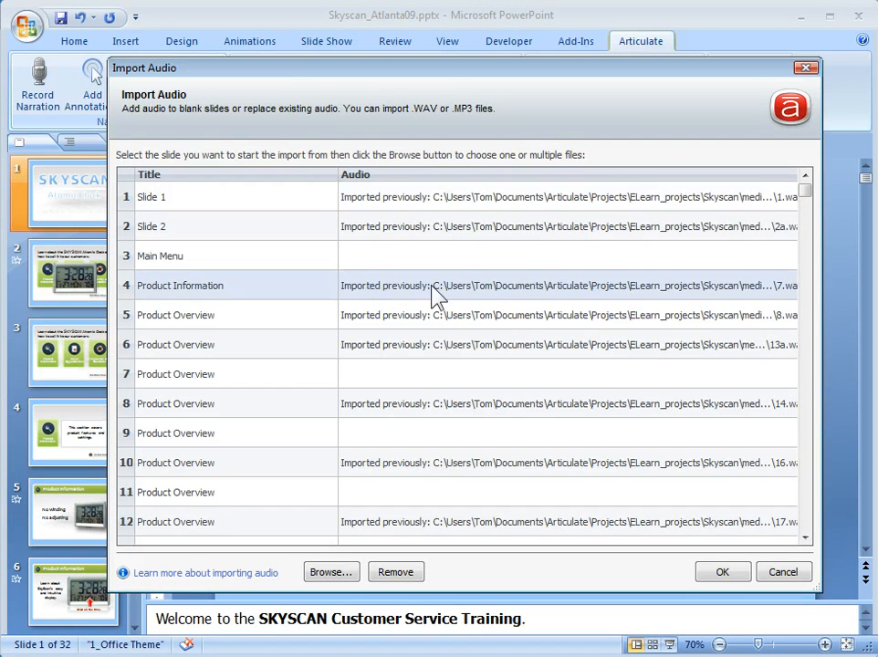
left_click(364, 319, "shift")
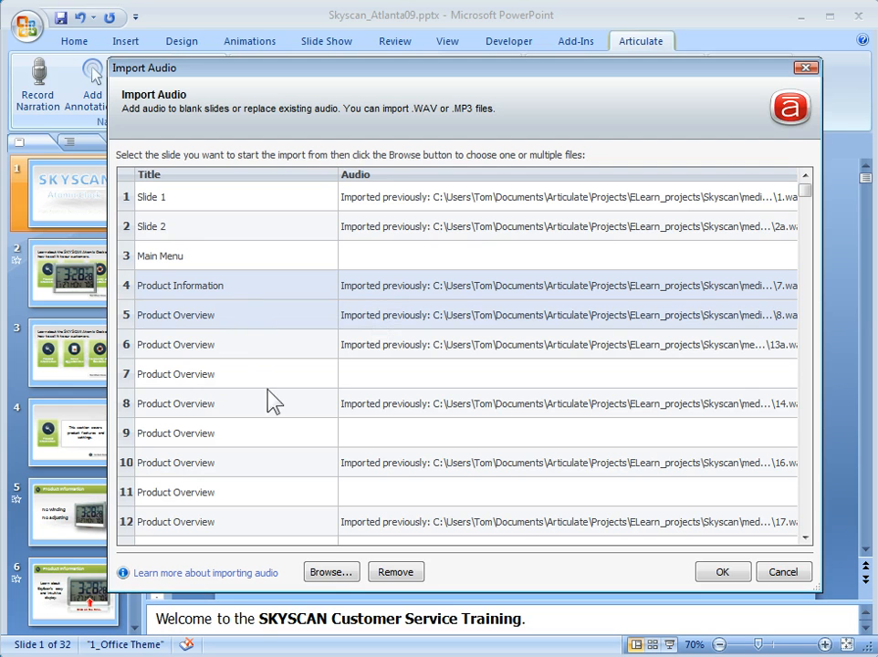
left_click(331, 572)
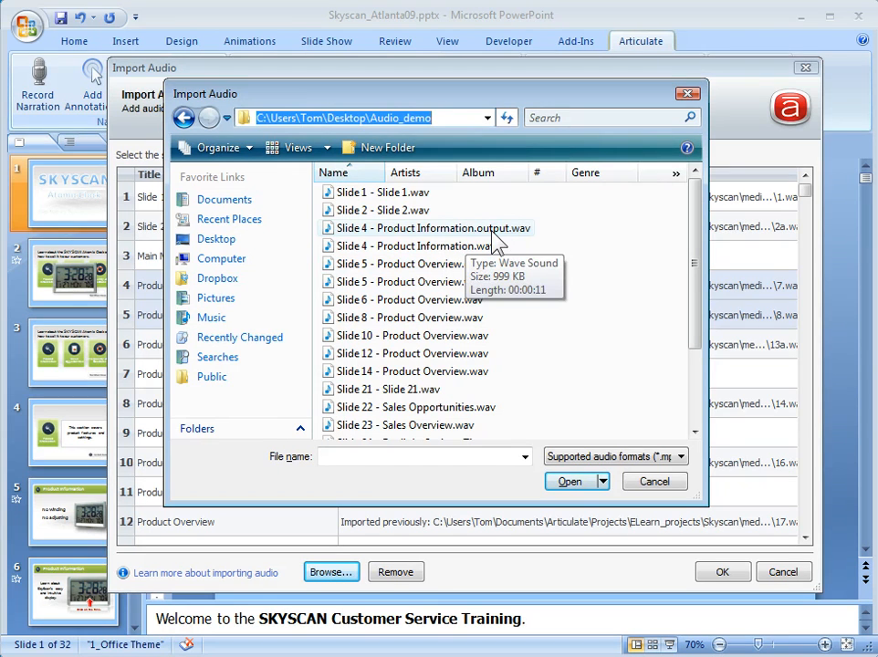
Step: Import the Slide 4 and Slide 5 .output.wav files in order, replacing the existing narration
left_click(493, 230)
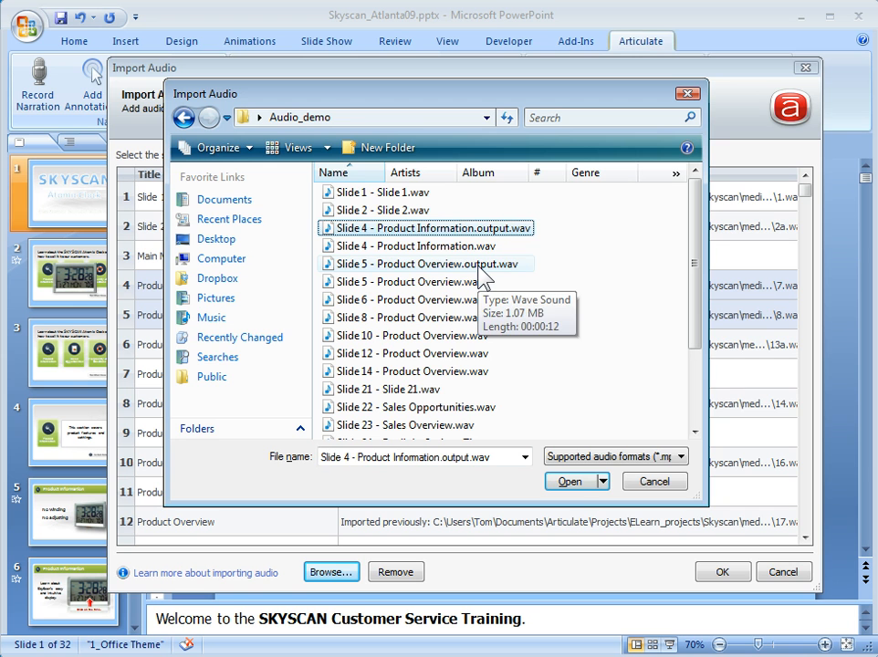
left_click(480, 263, "ctrl")
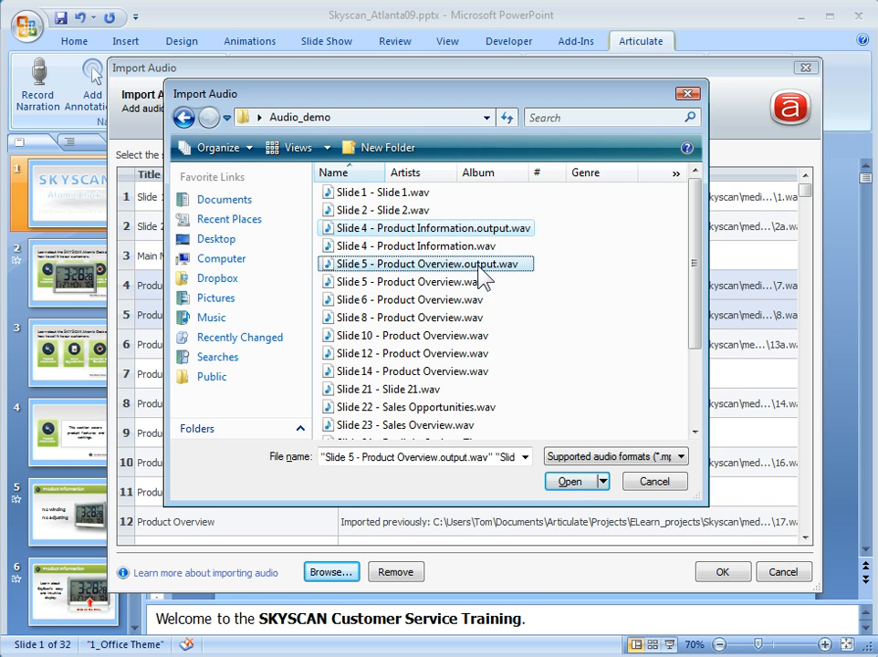
left_click(571, 484)
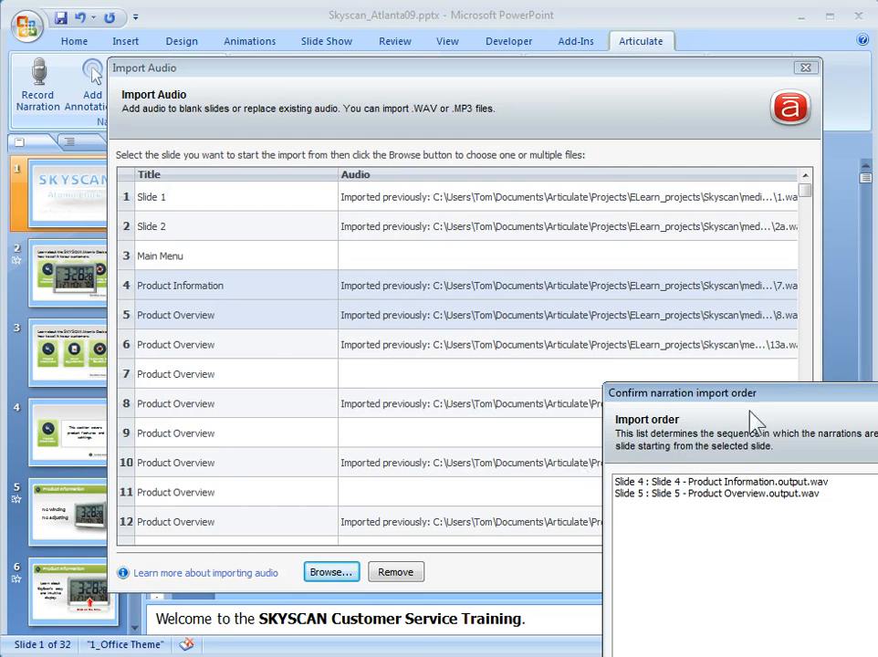
left_click_drag(698, 394, 360, 182)
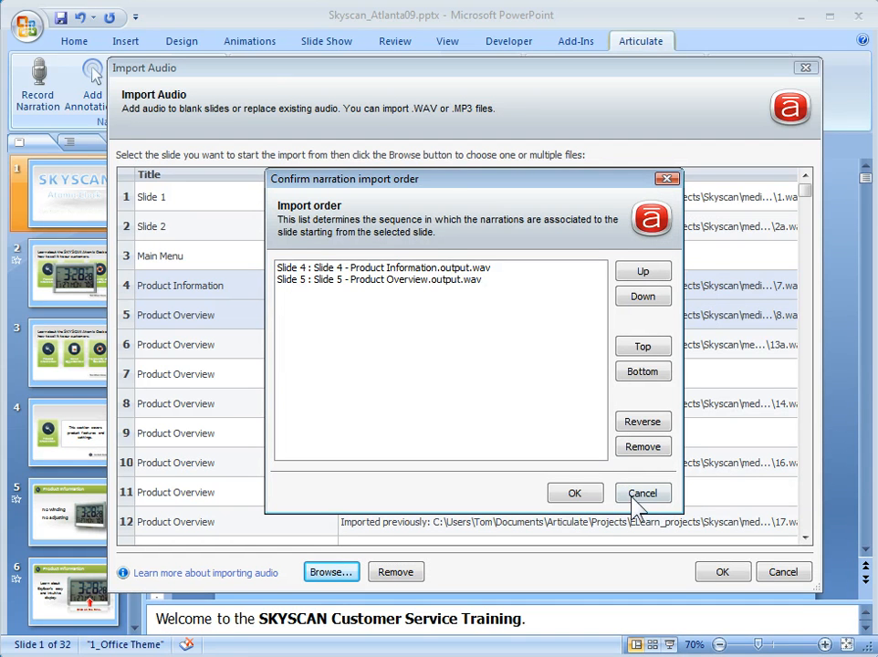
left_click(575, 494)
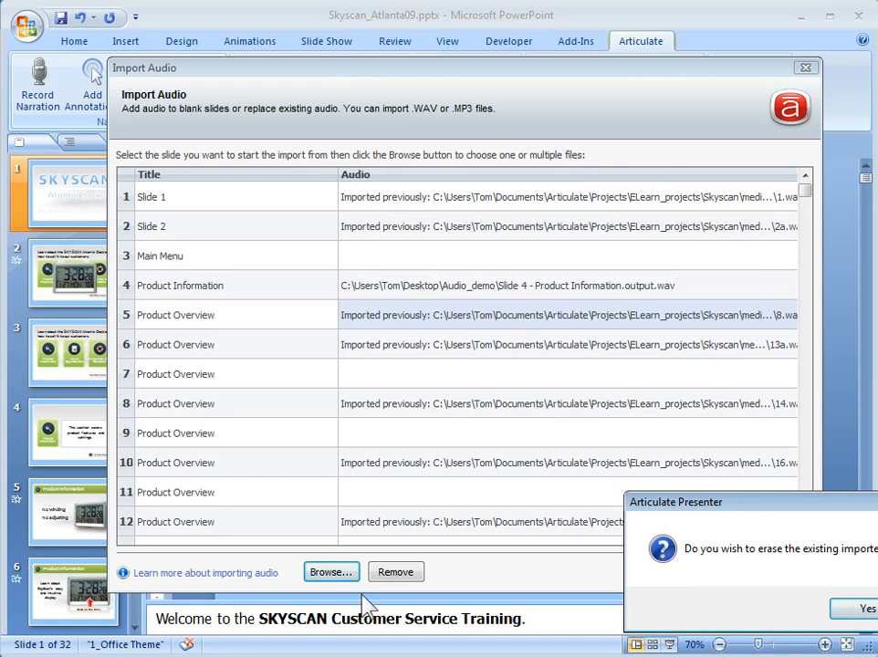
left_click(858, 610)
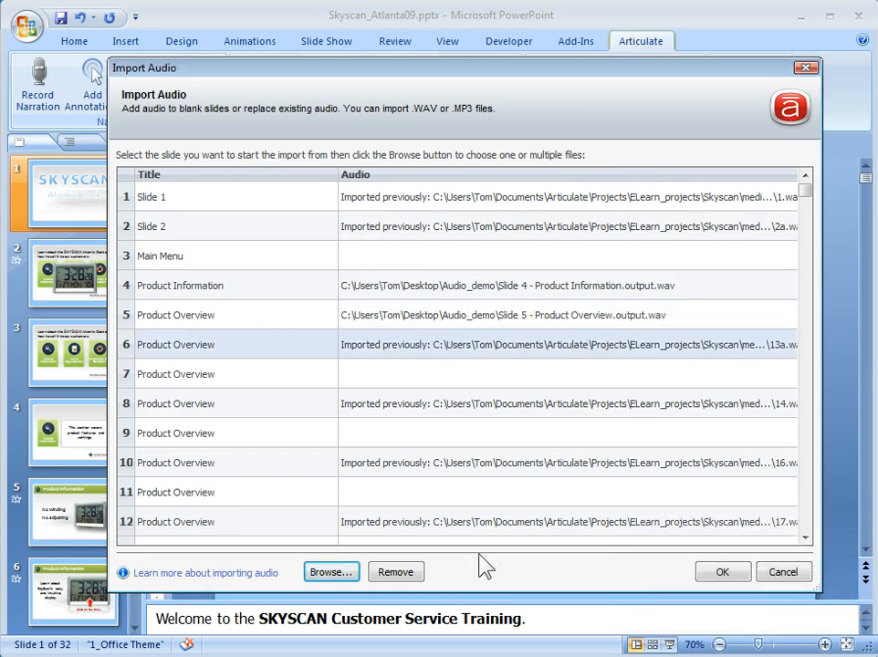